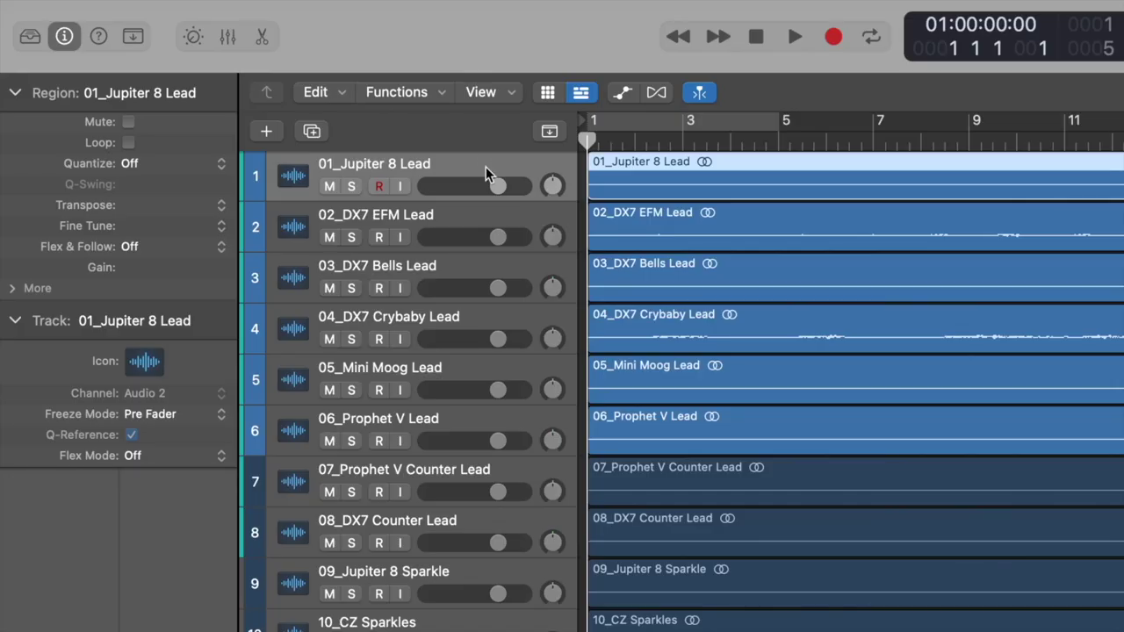
Step: Group the six tracks 01_Jupiter 8 Lead through 06_Prophet V Lead into a summing track stack and select the new stack
shift+click(497, 418)
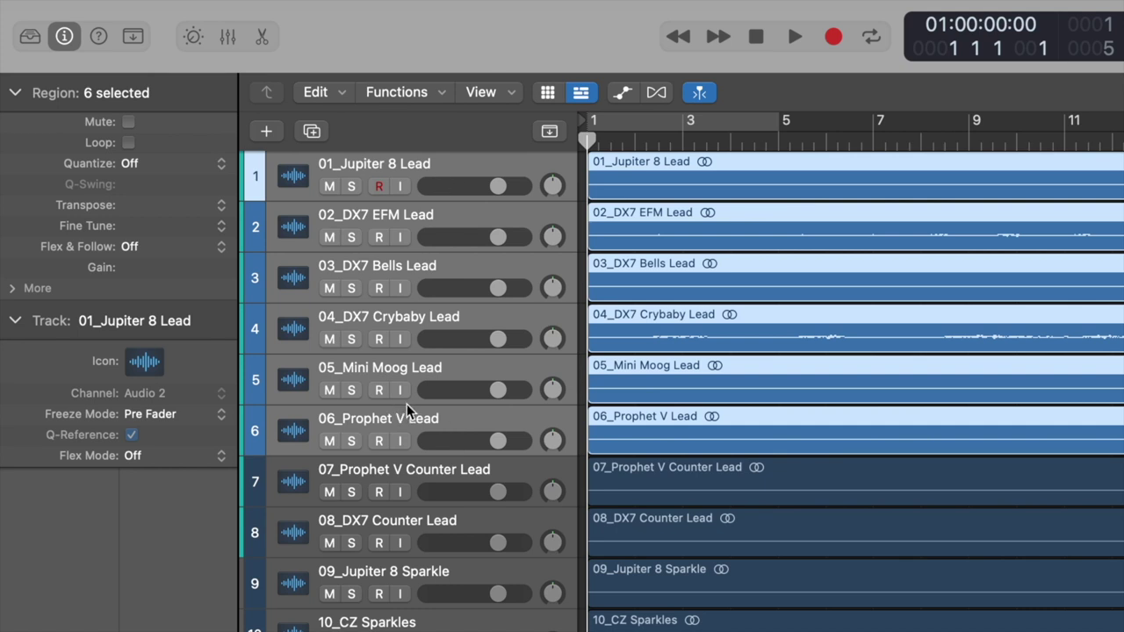
right_click(476, 161)
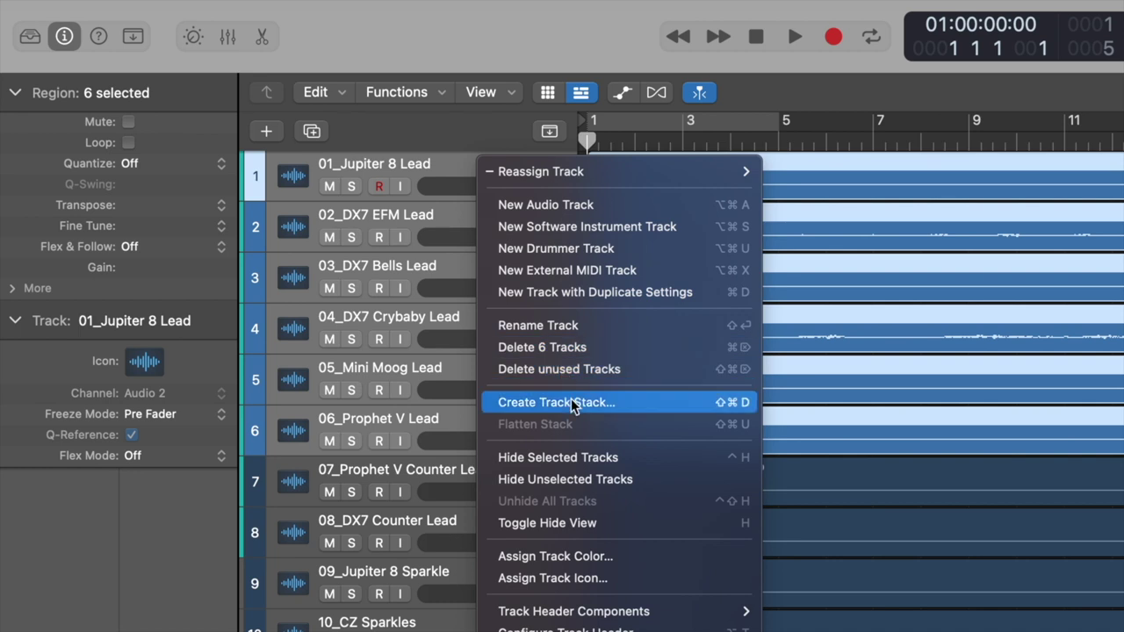
click(386, 48)
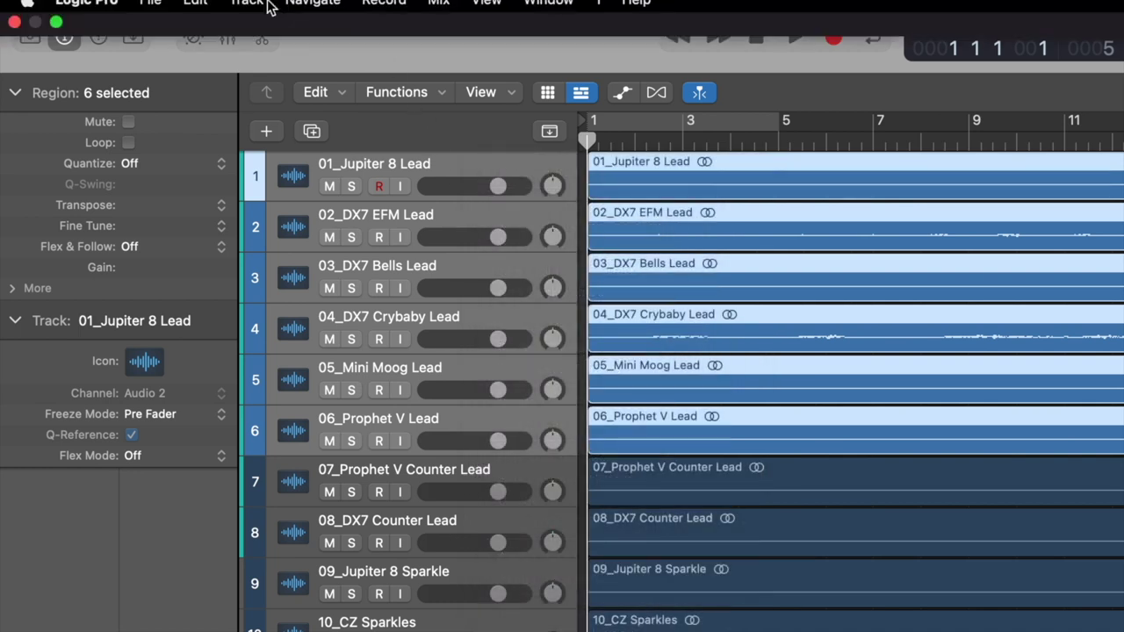
click(263, 9)
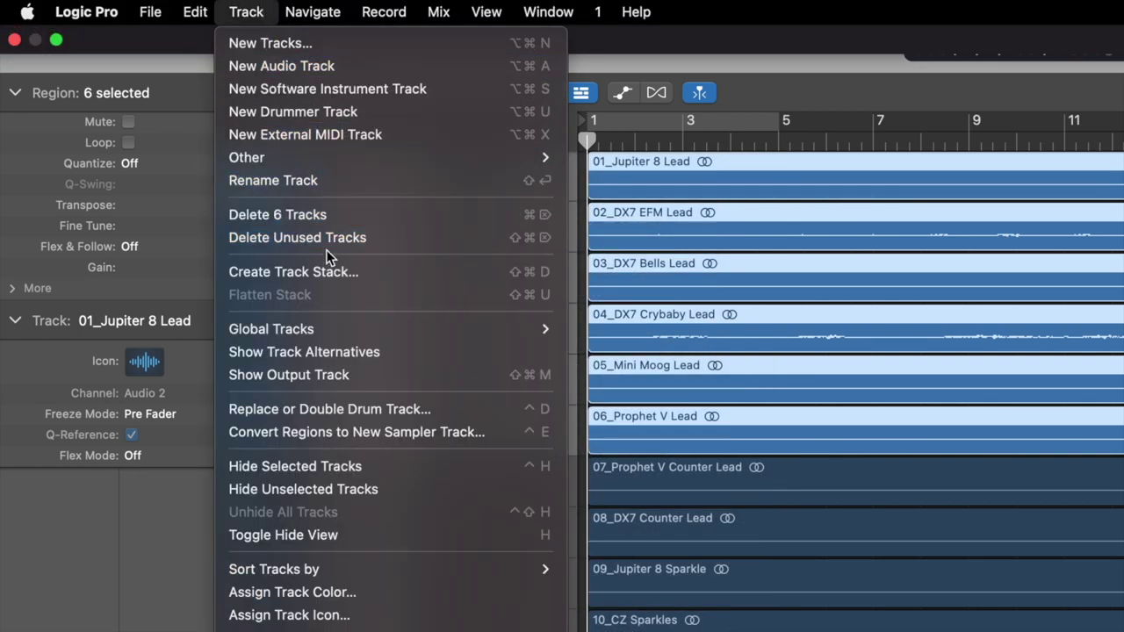
click(520, 278)
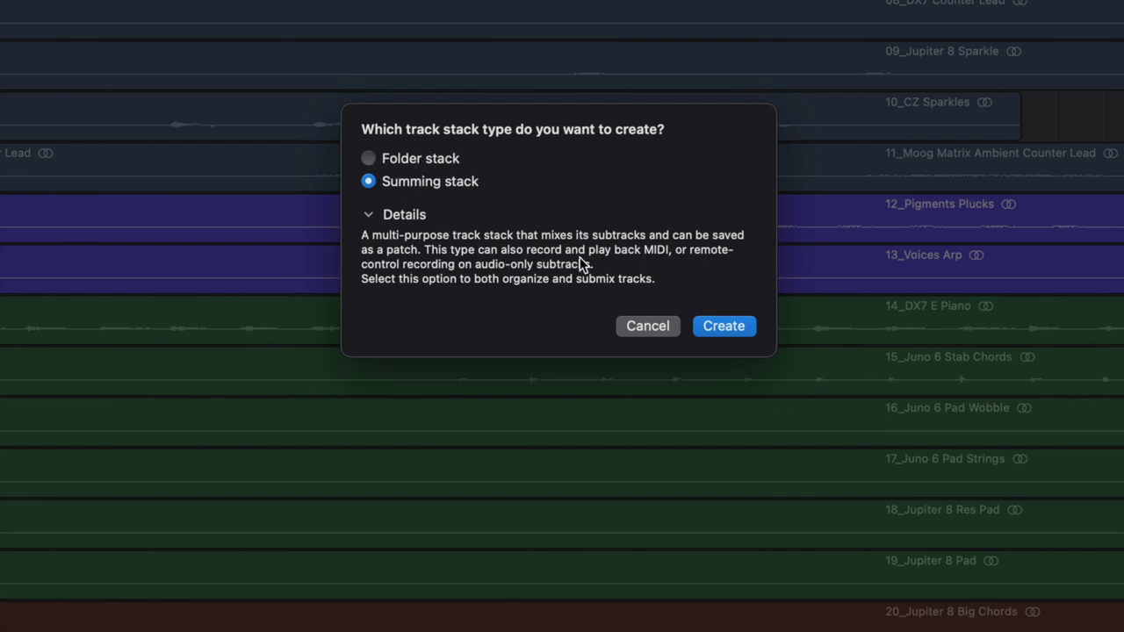
click(370, 215)
click(370, 247)
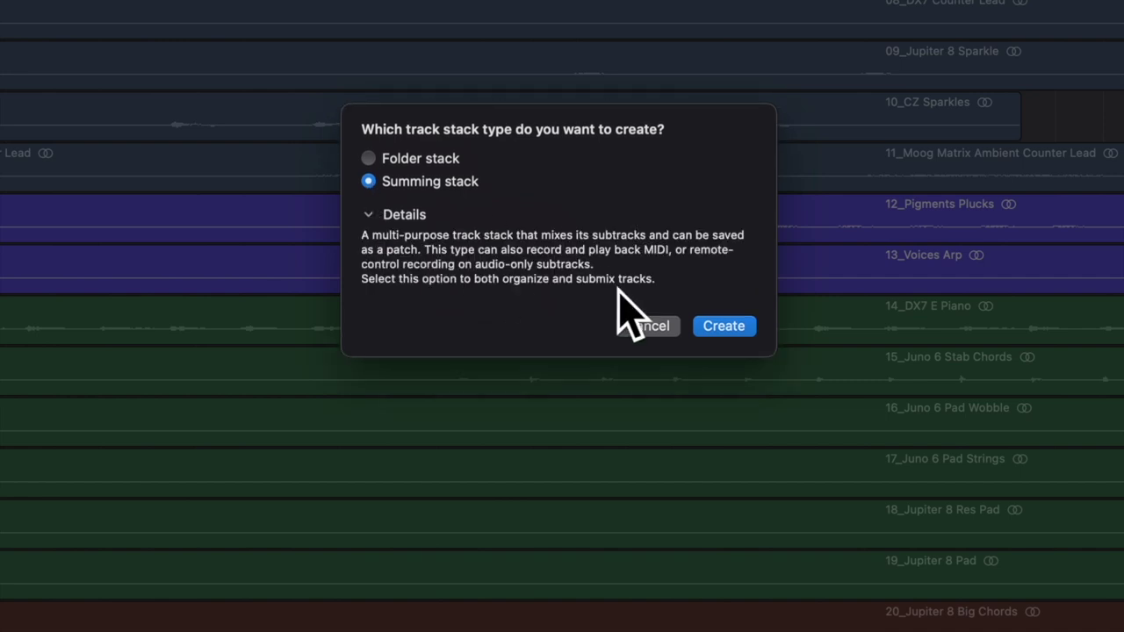
click(407, 158)
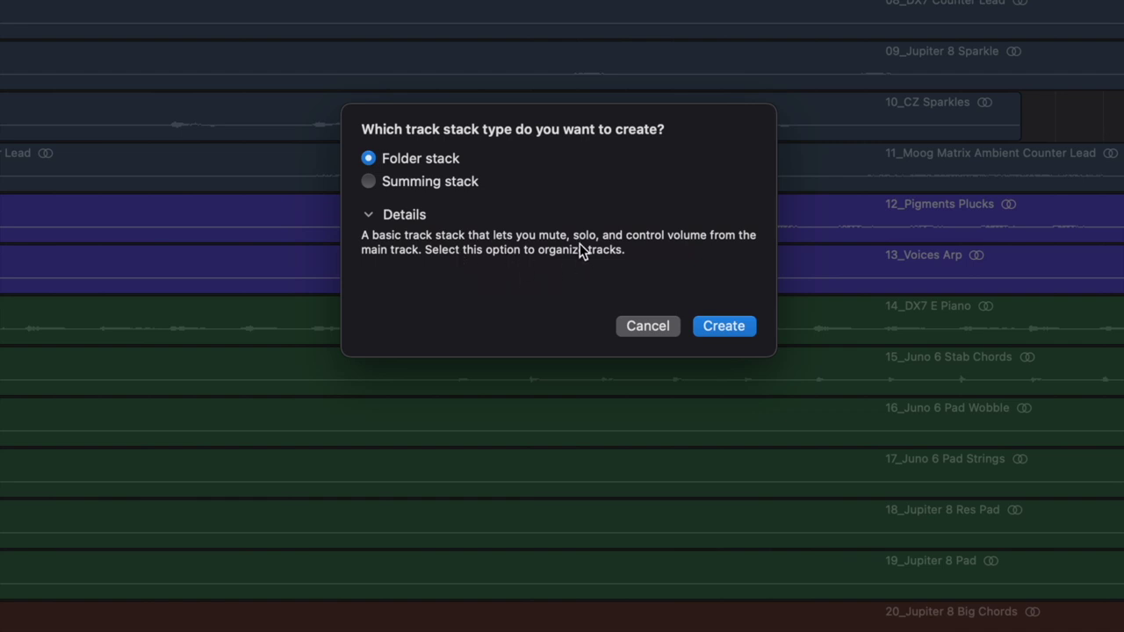
click(400, 183)
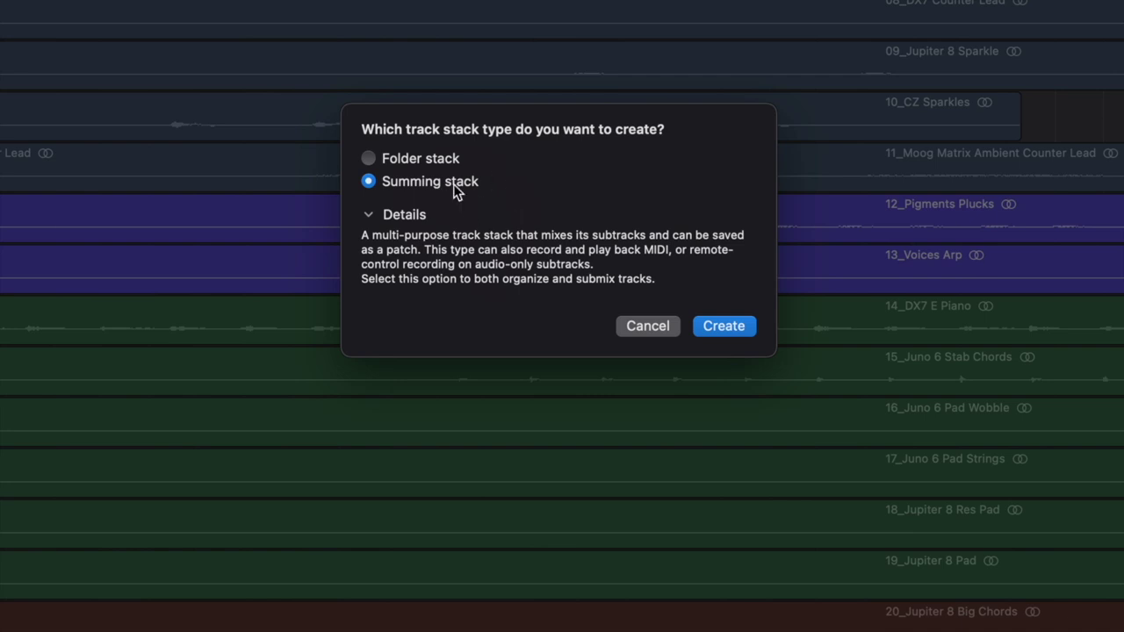
click(724, 326)
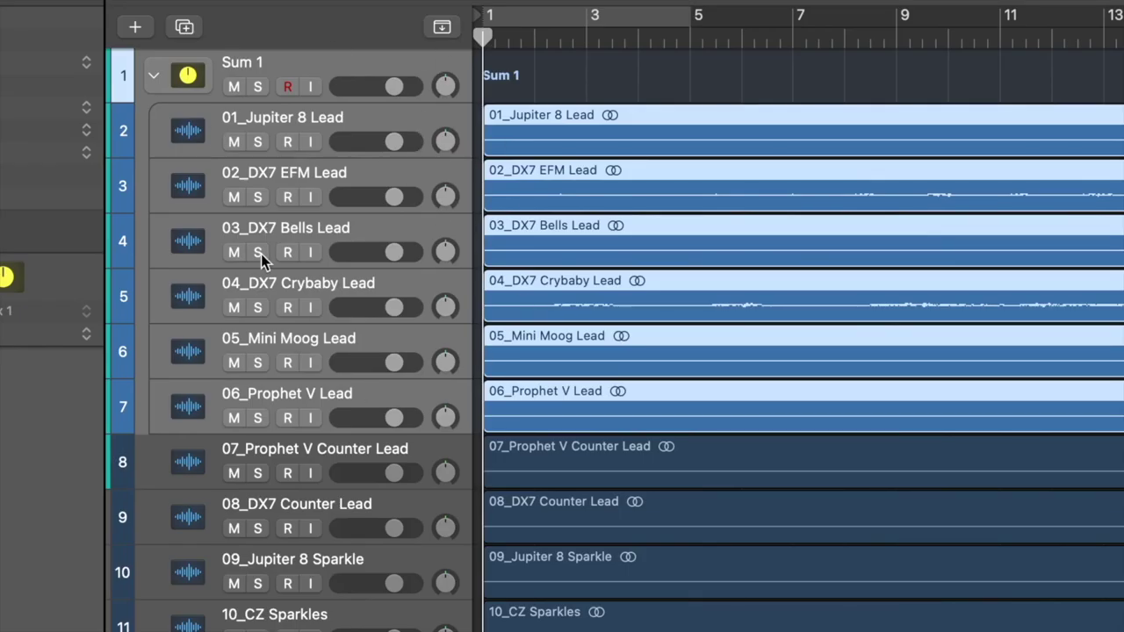
click(305, 64)
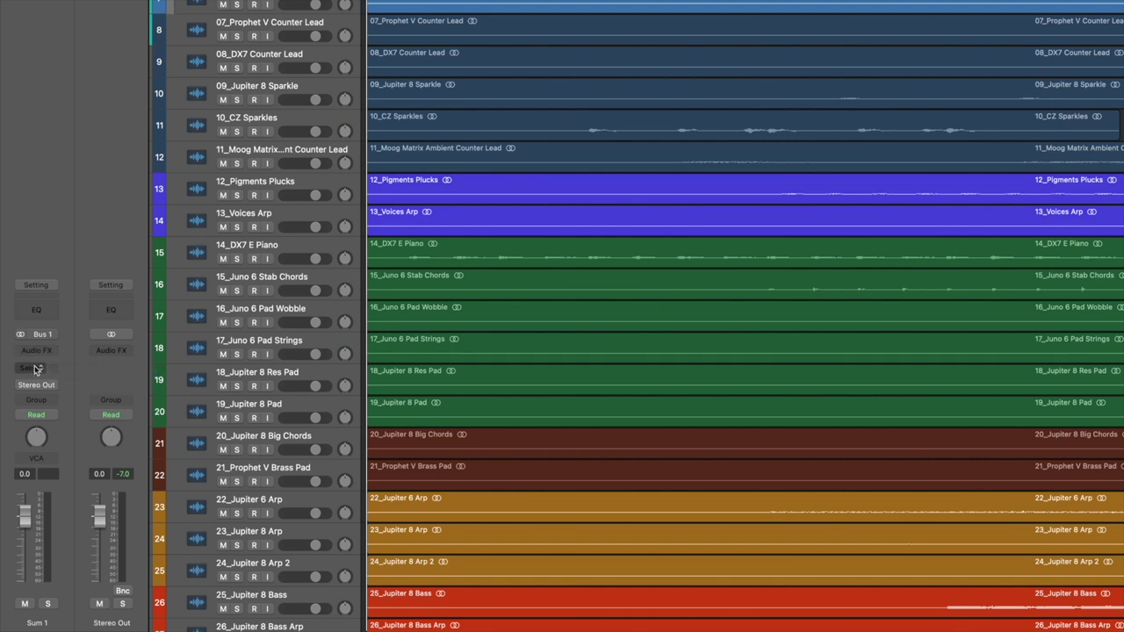
Step: Group the tracks 12_Pigments Plucks and 13_Voices Arp into a folder track stack
click(306, 183)
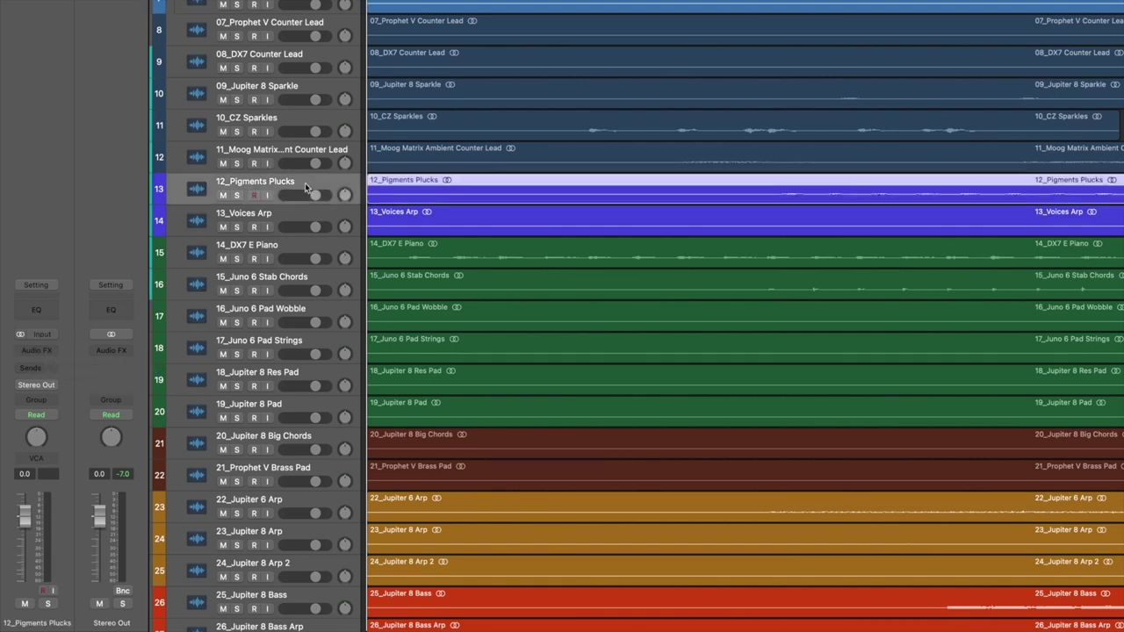
shift+click(299, 218)
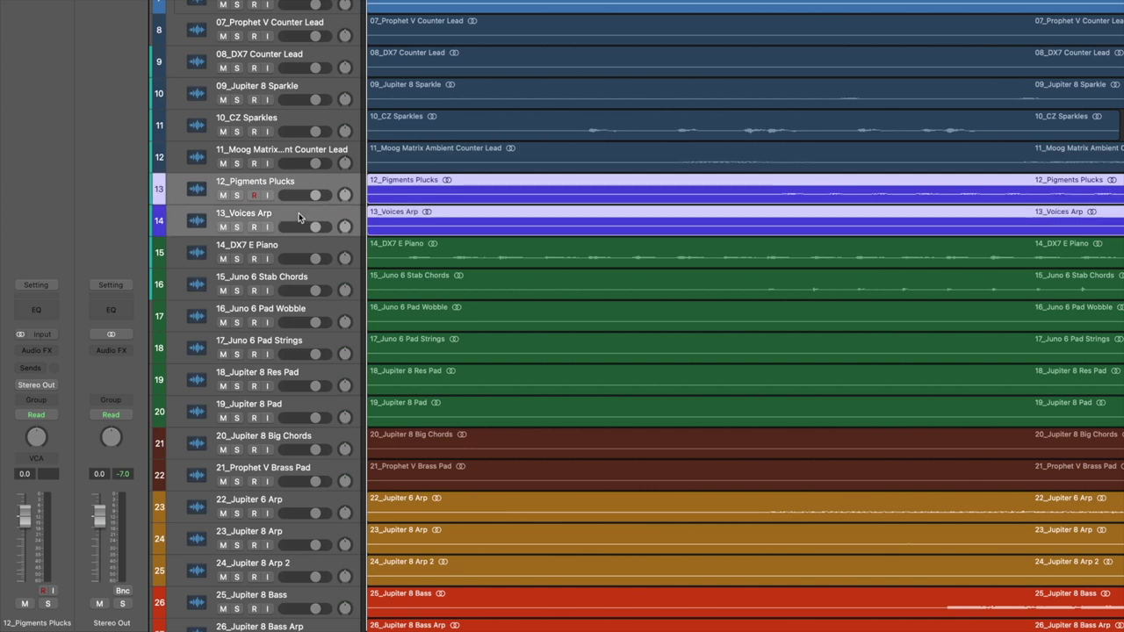
right_click(299, 218)
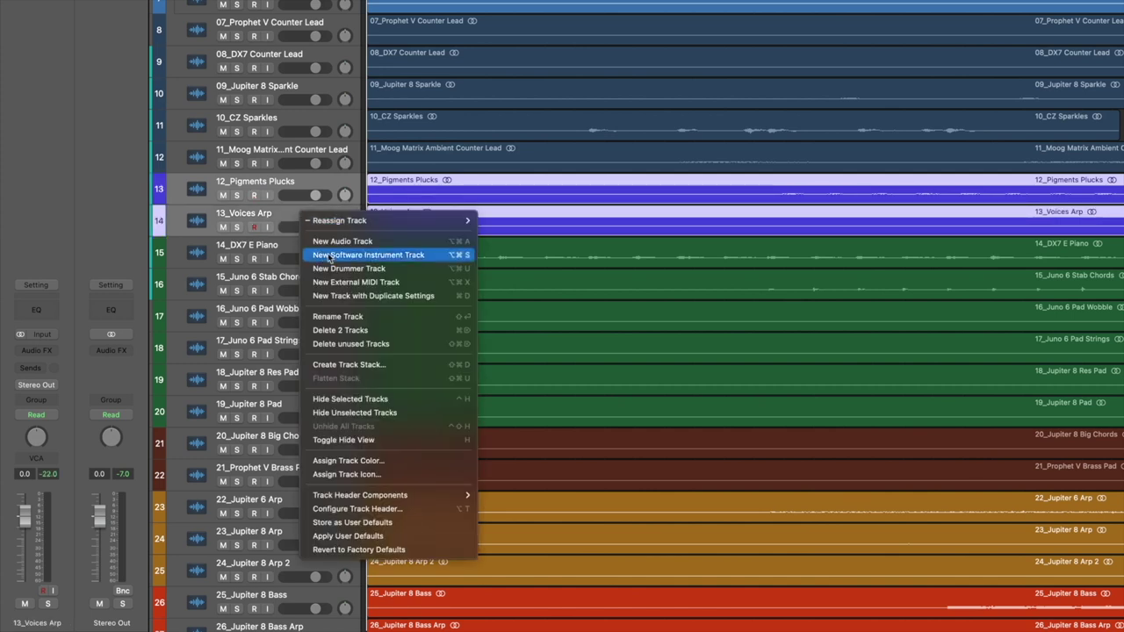
click(358, 366)
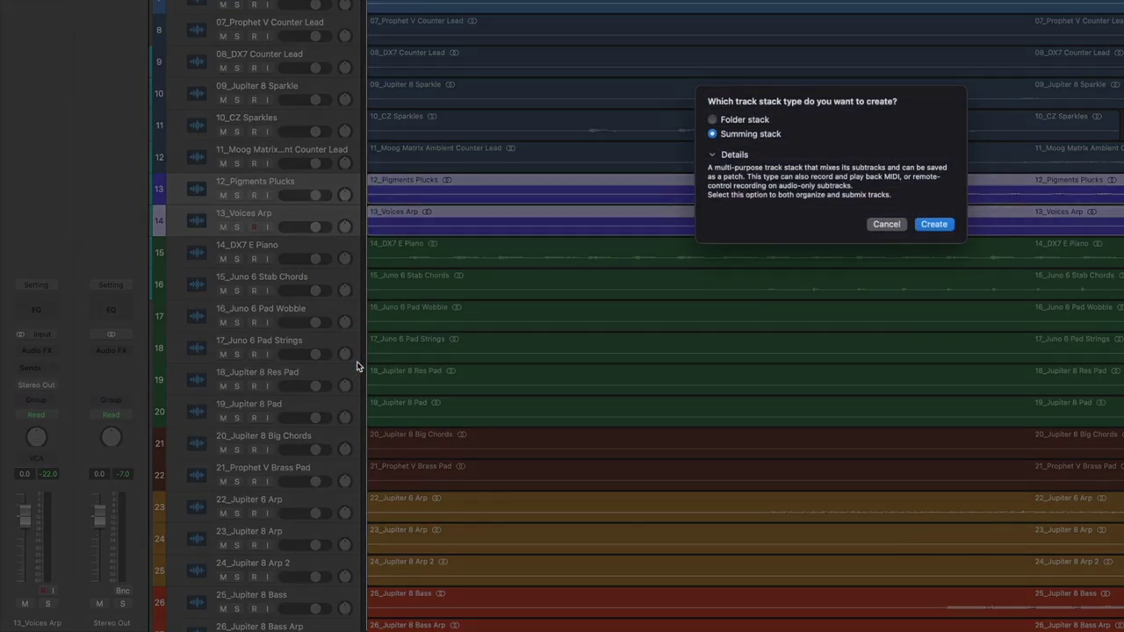
click(764, 122)
click(938, 226)
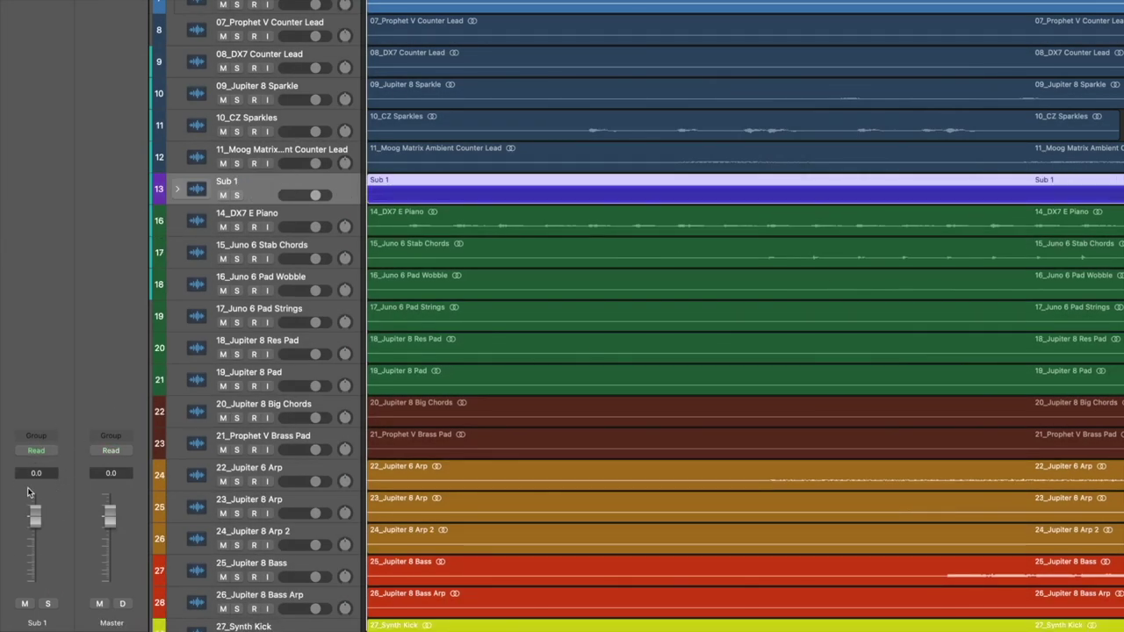
Step: Expand the Sub 1 folder stack and examine the channel strips of its two subtracks and its main track
click(173, 188)
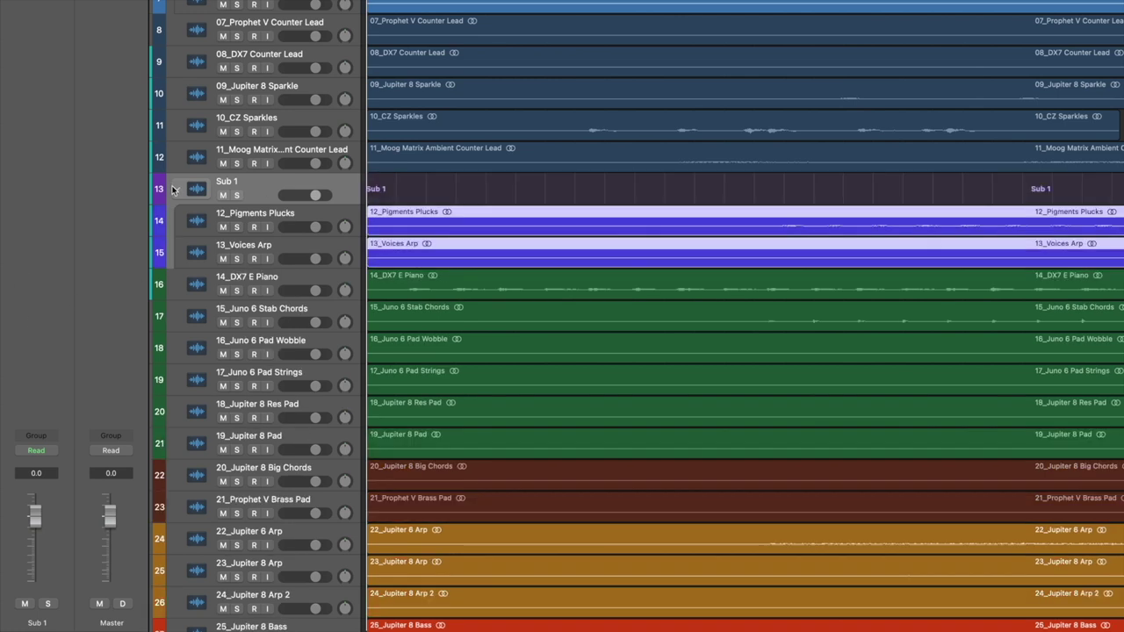
click(258, 211)
click(273, 246)
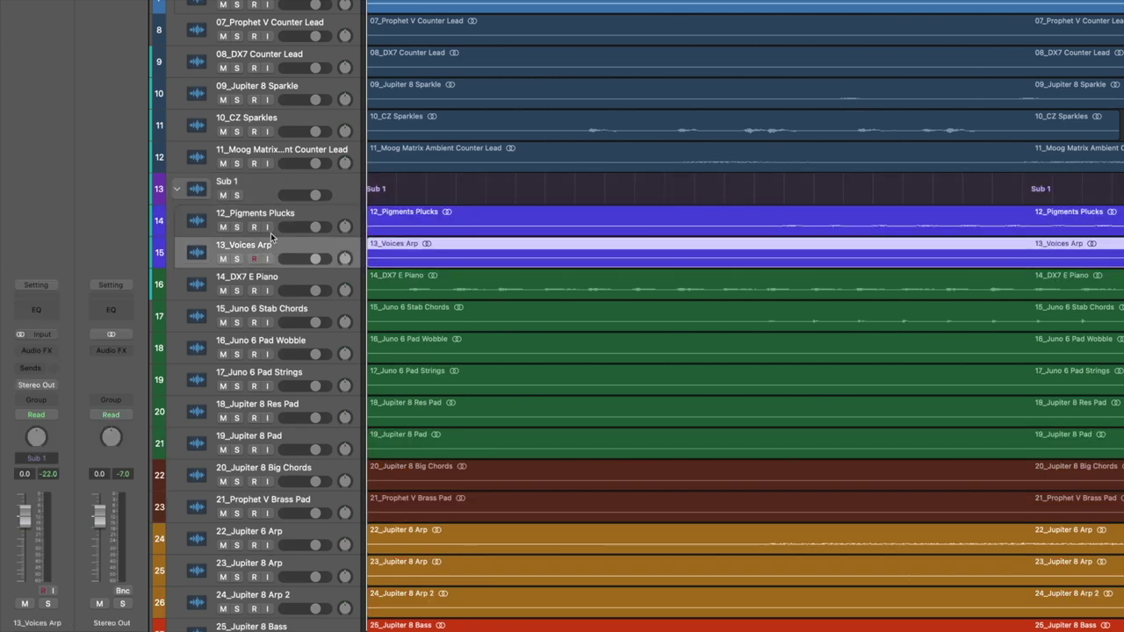
click(272, 213)
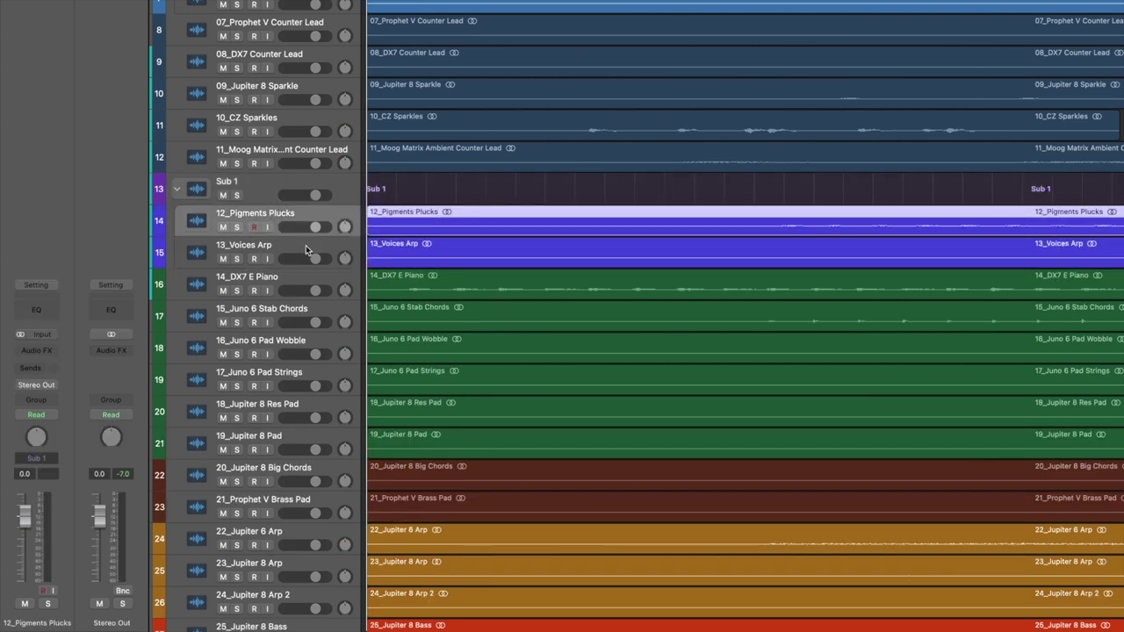
click(249, 187)
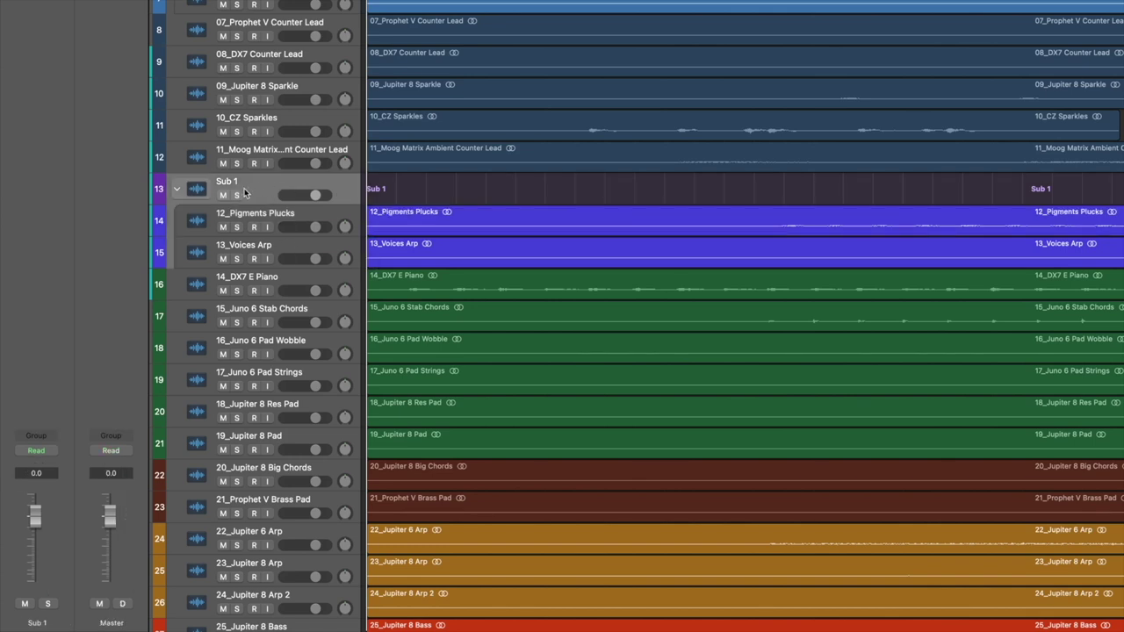
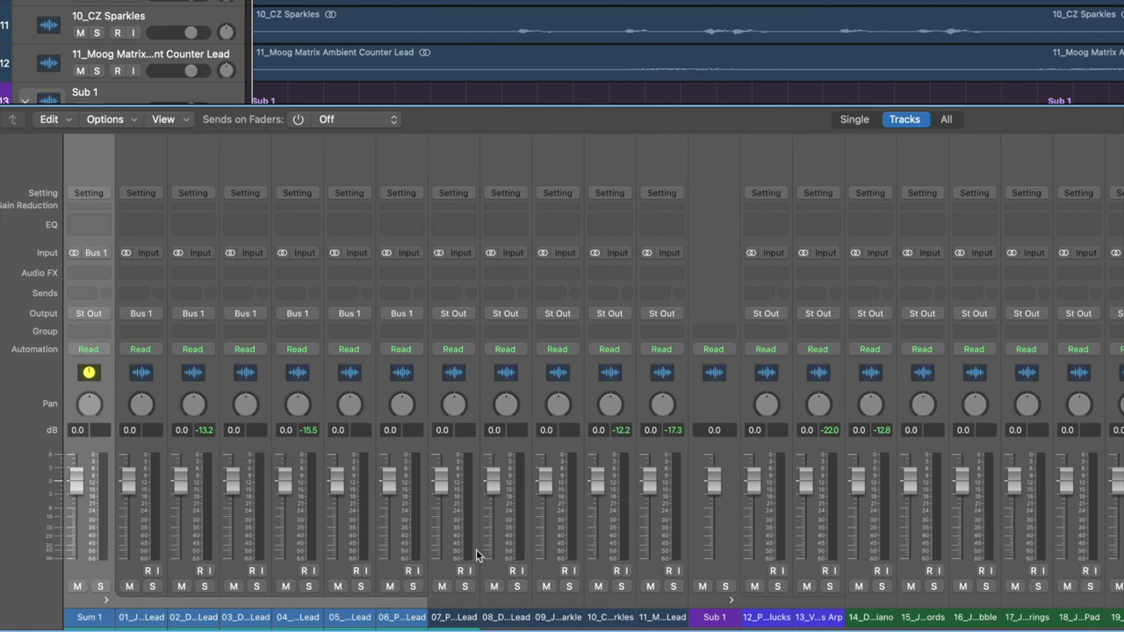
Step: Examine the mixer channel strips of the Sub 1 folder stack, 12_Pigments Plucks and 13_Voices Arp
click(729, 559)
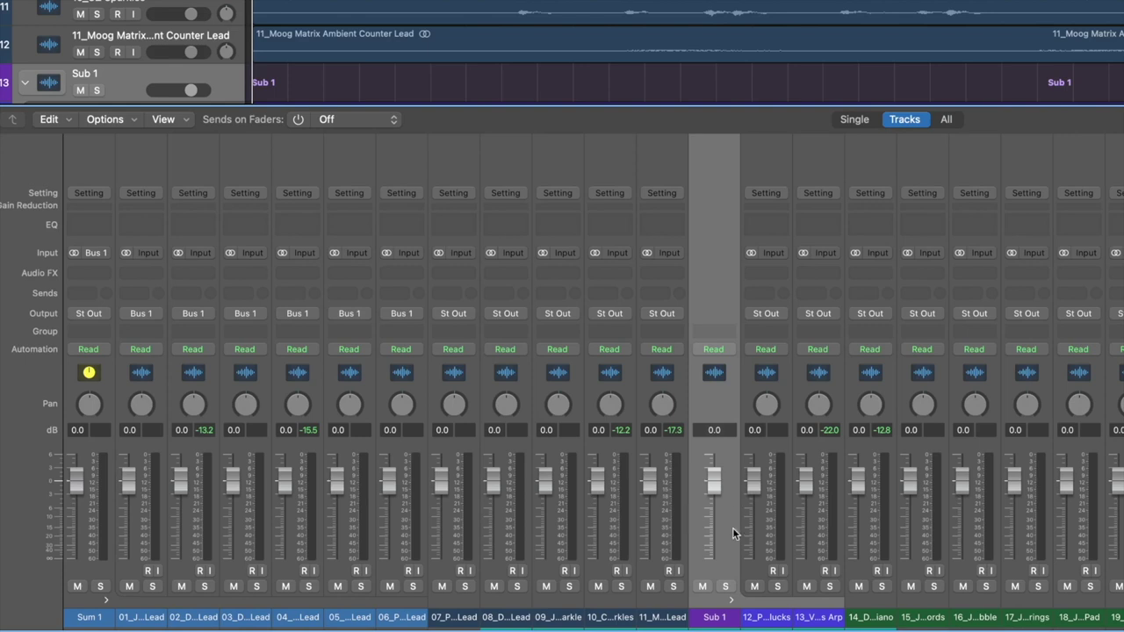
click(763, 454)
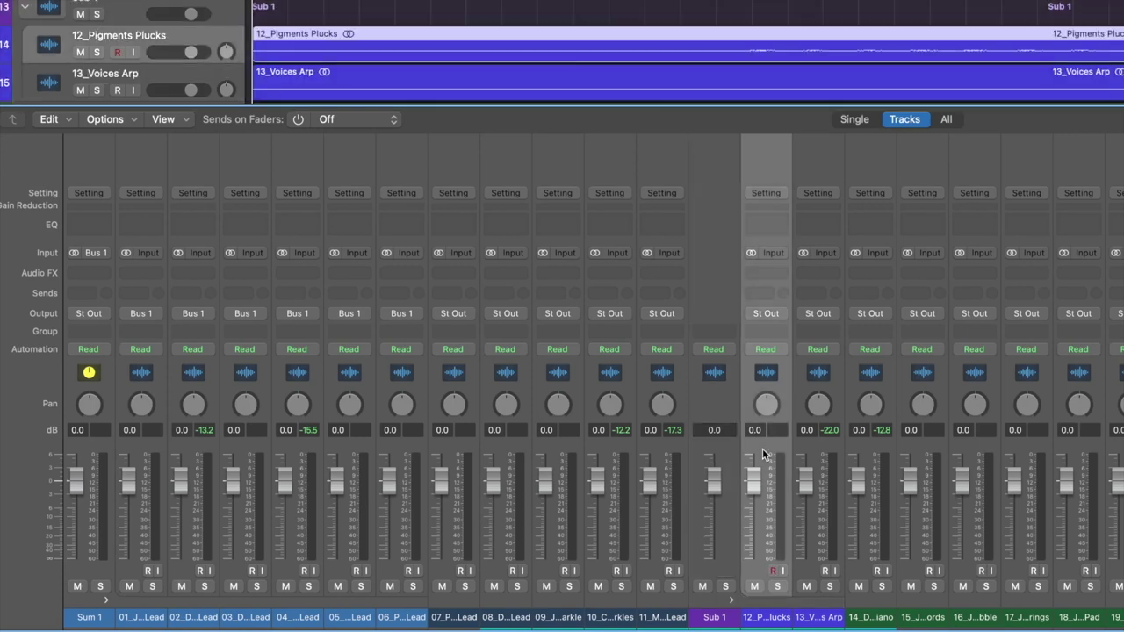
click(816, 444)
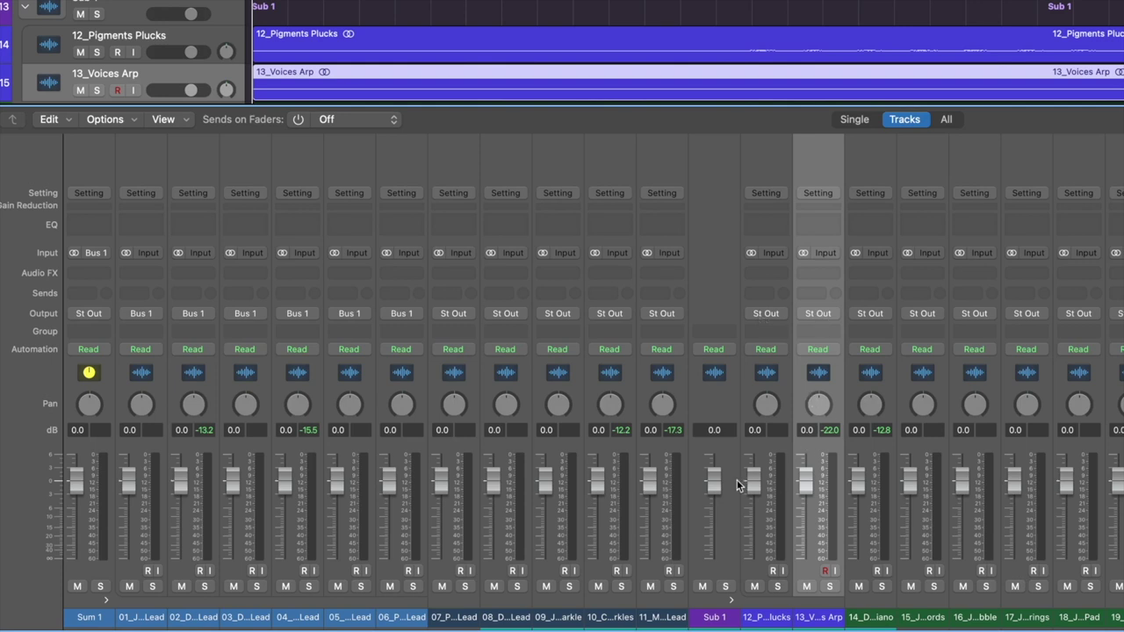
Step: Try lowering the Sub 1 folder stack's volume to -8.4 dB and soloing it, and undo the change
click(731, 406)
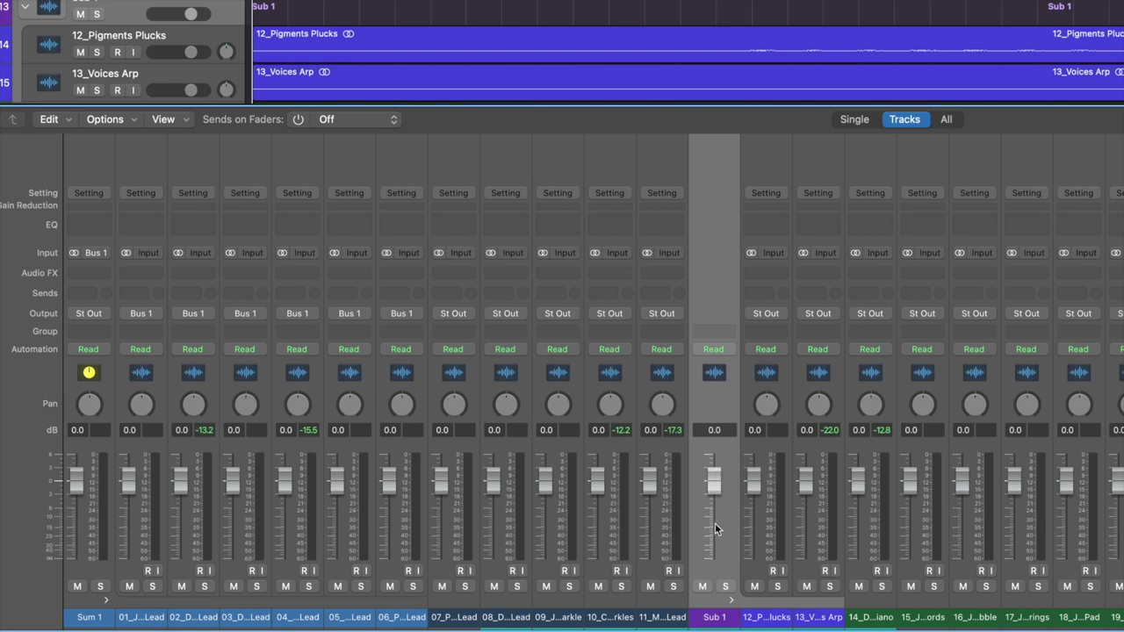
drag(720, 483, 720, 516)
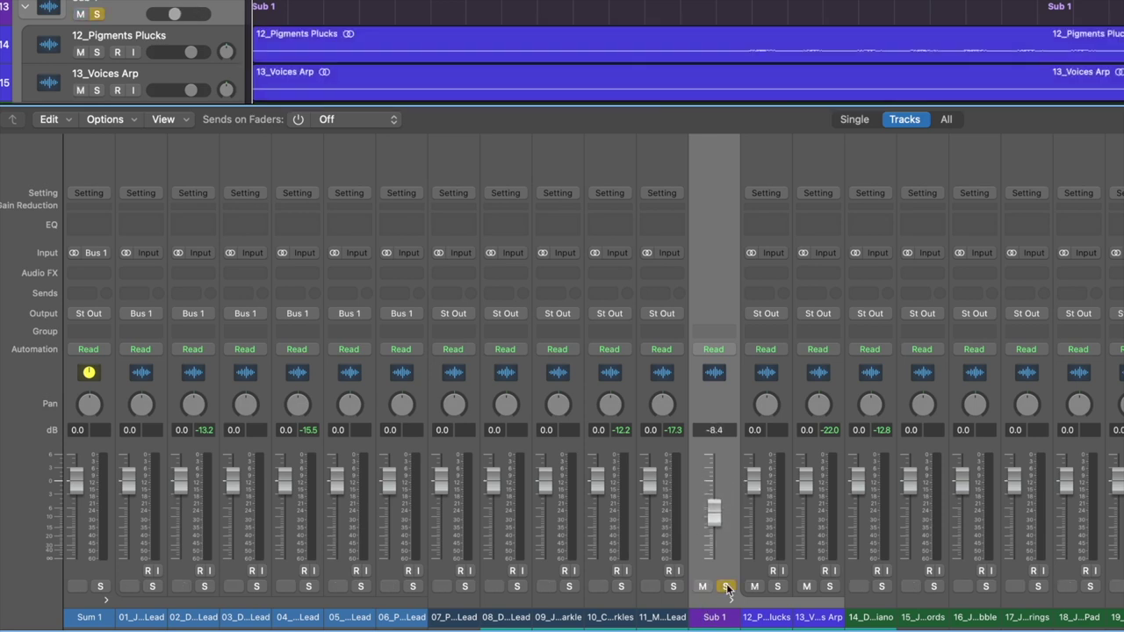
key(super+z)
Step: Examine the routing of the Sum 1 stack and its subtracks 01_Jupiter 8 Lead through 06_Prophet V Lead in the mixer
click(80, 446)
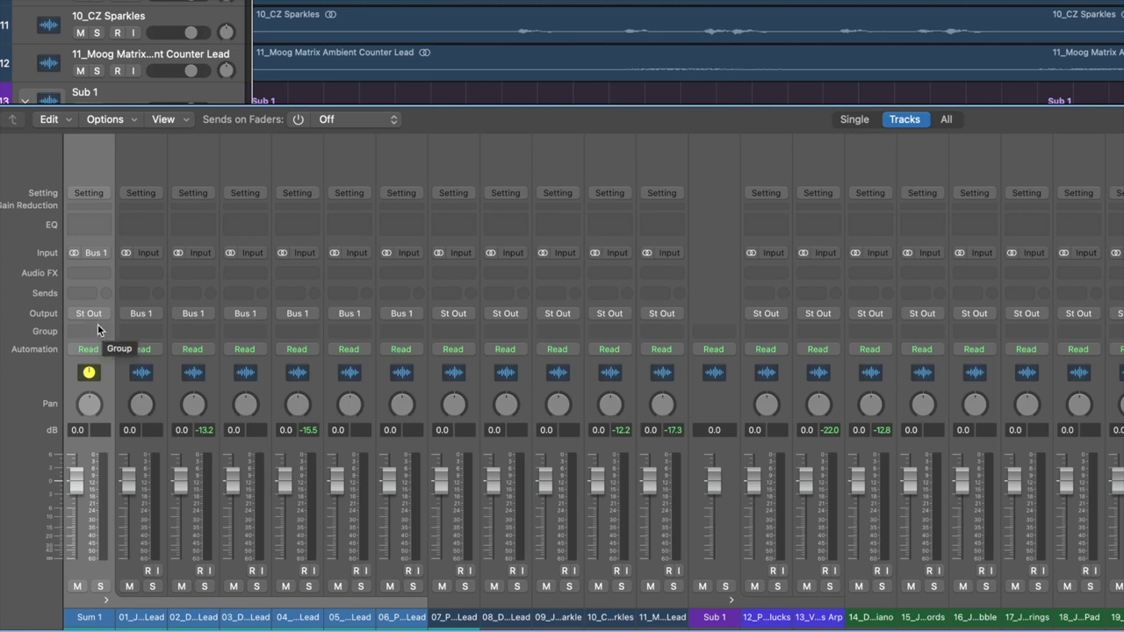
click(139, 388)
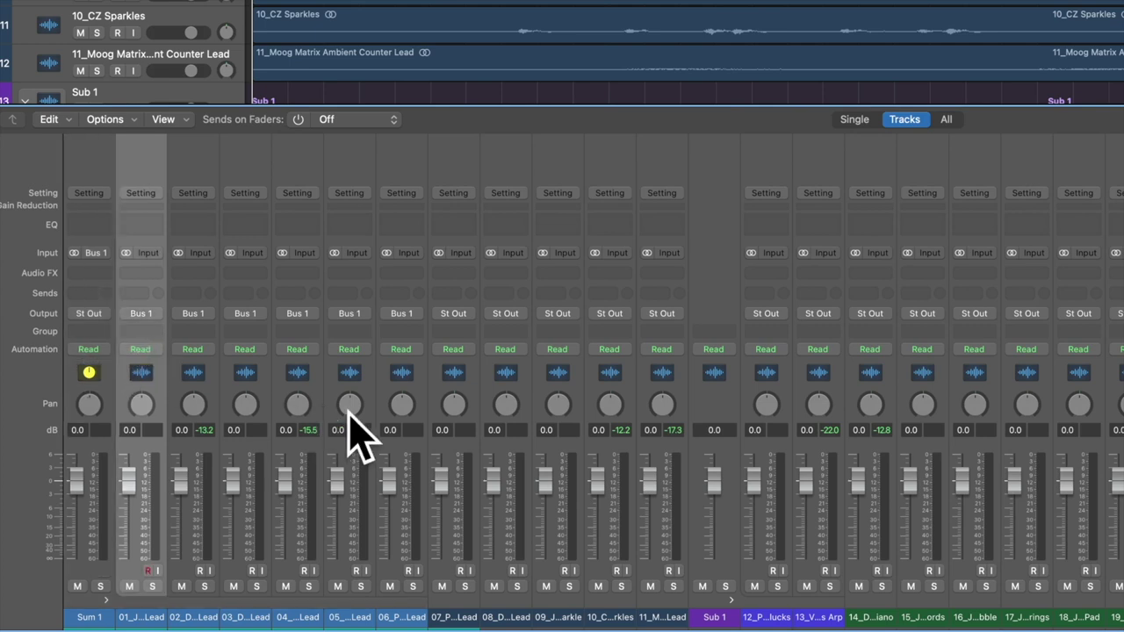
shift+click(419, 398)
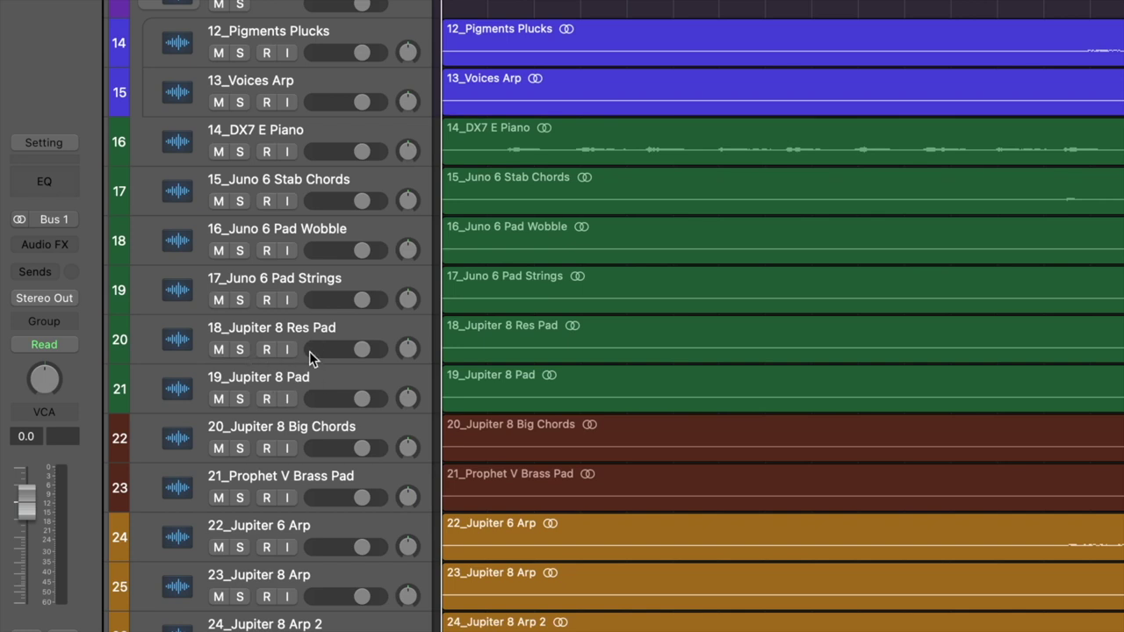
Step: Group the tracks 18_Jupiter 8 Res Pad and 19_Jupiter 8 Pad into a summing track stack
click(314, 374)
shift+click(347, 328)
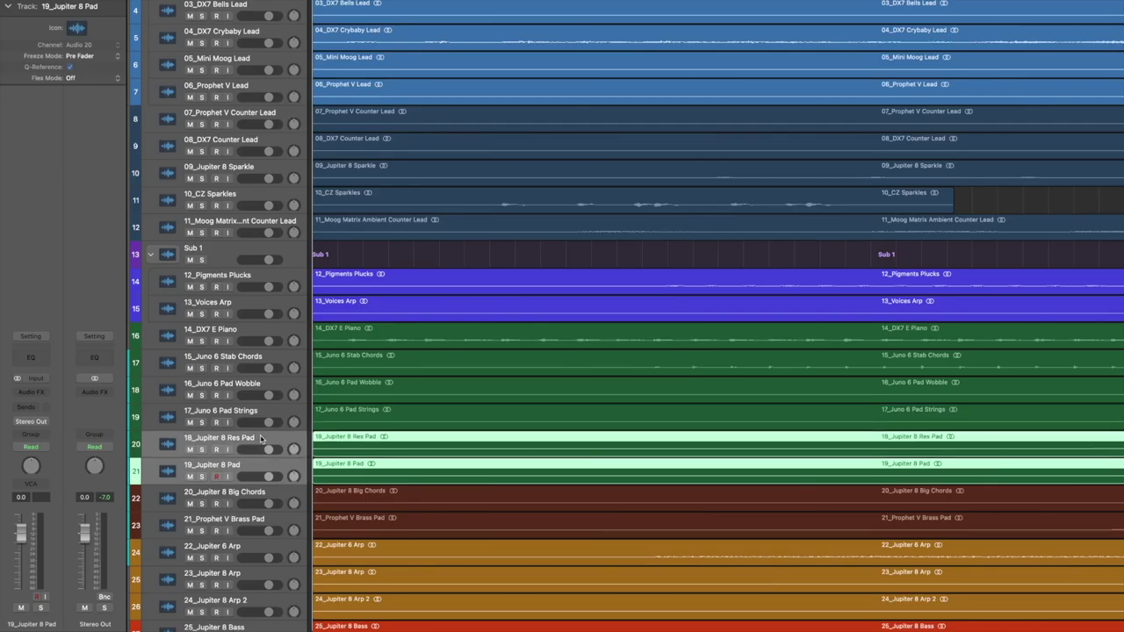
key(super+shift+d)
click(609, 209)
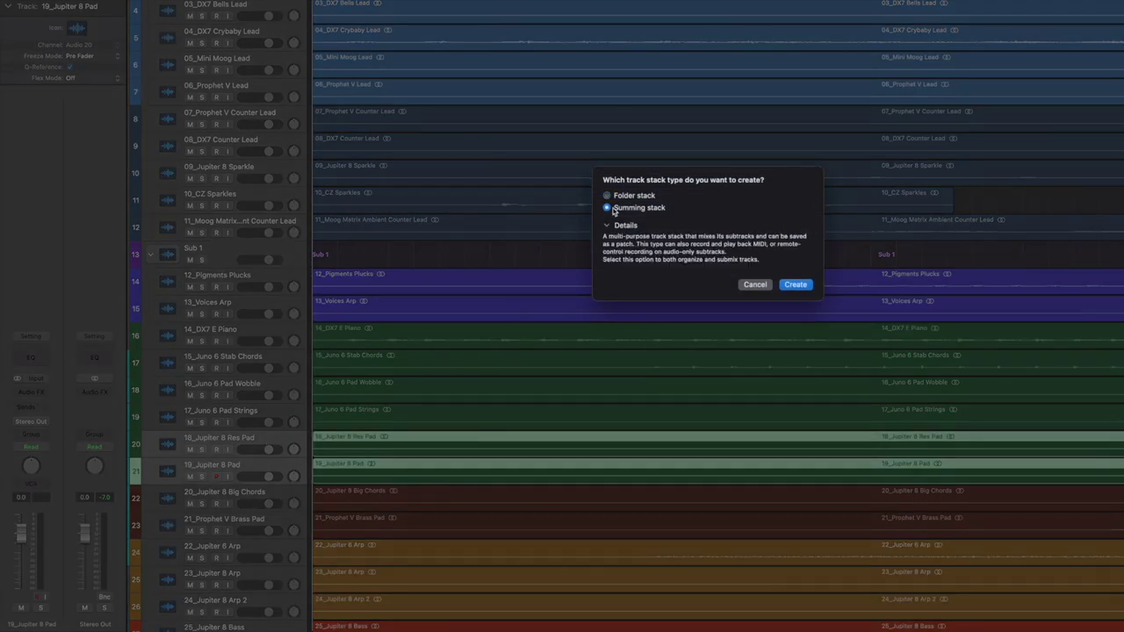
click(789, 286)
Step: Group tracks 15_Juno 6 Stab Chords through 17_Juno 6 Pad Strings into a summing stack and check the channel strips of Sum 3 and Sum 2
click(281, 413)
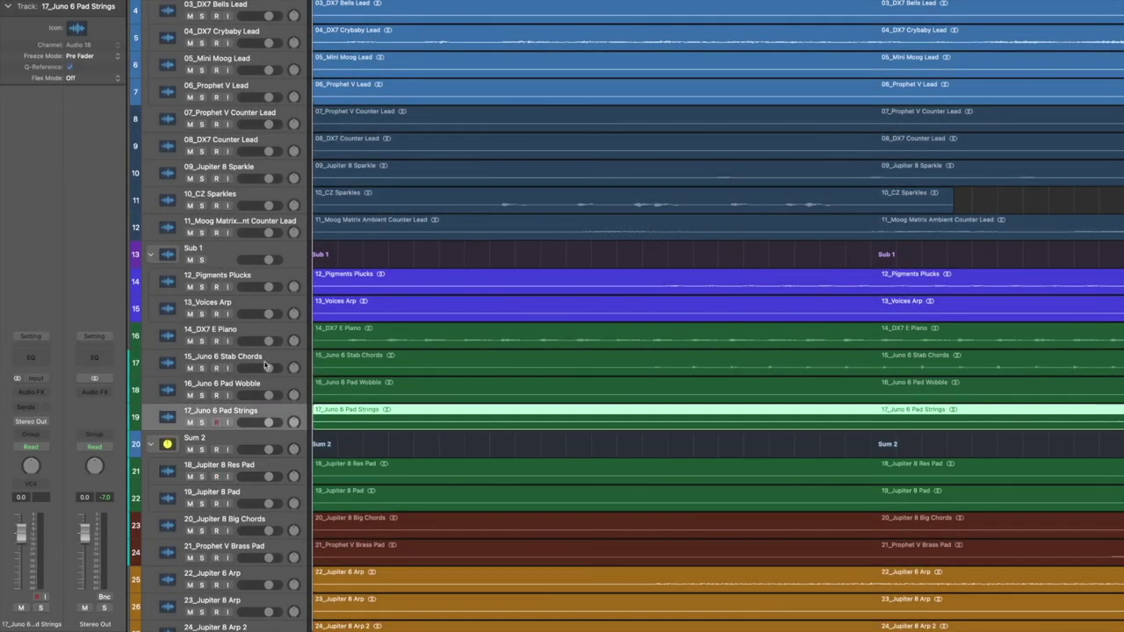
shift+click(267, 361)
key(super+shift+d)
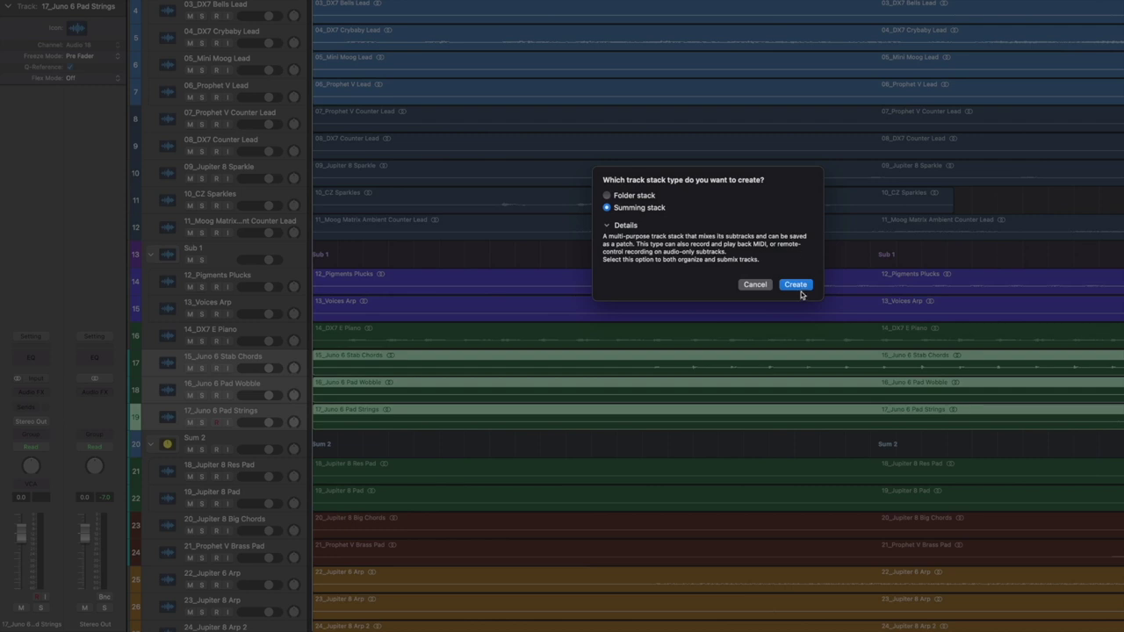
click(797, 286)
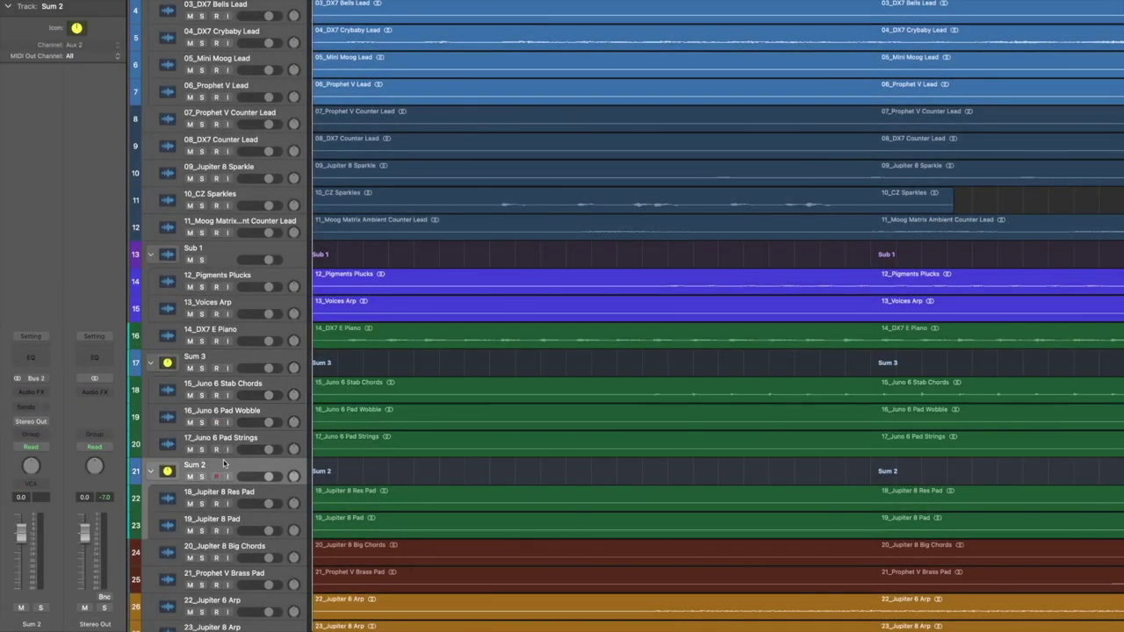
click(237, 361)
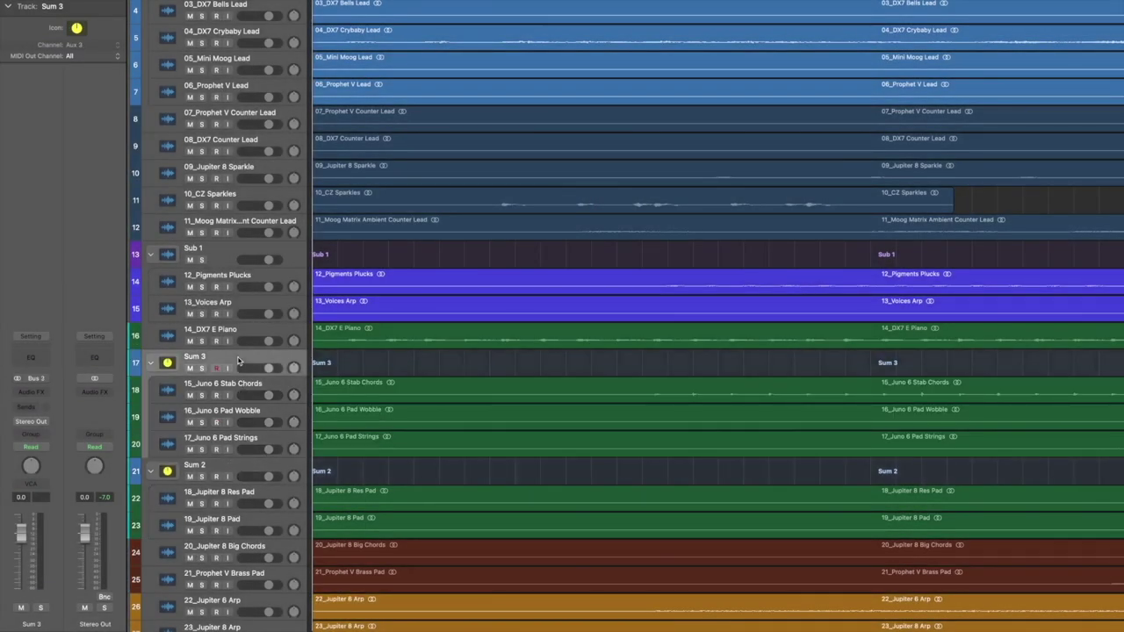
click(234, 470)
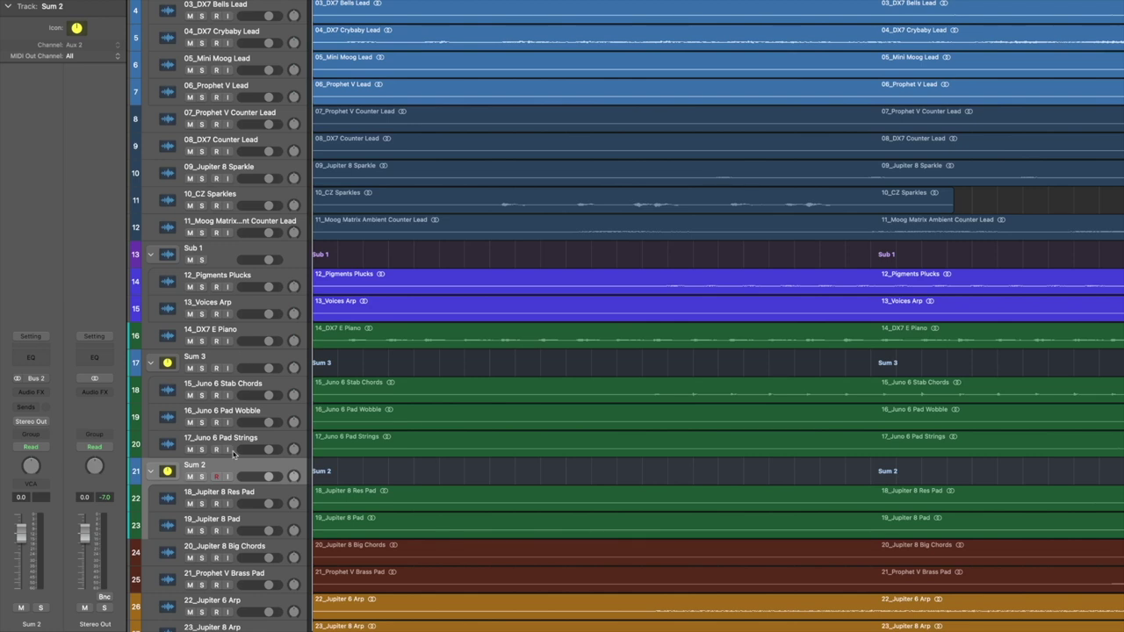
Step: Group the Sum 3 and Sum 2 stacks into one enclosing summing stack and collapse the nested stacks
shift+click(236, 360)
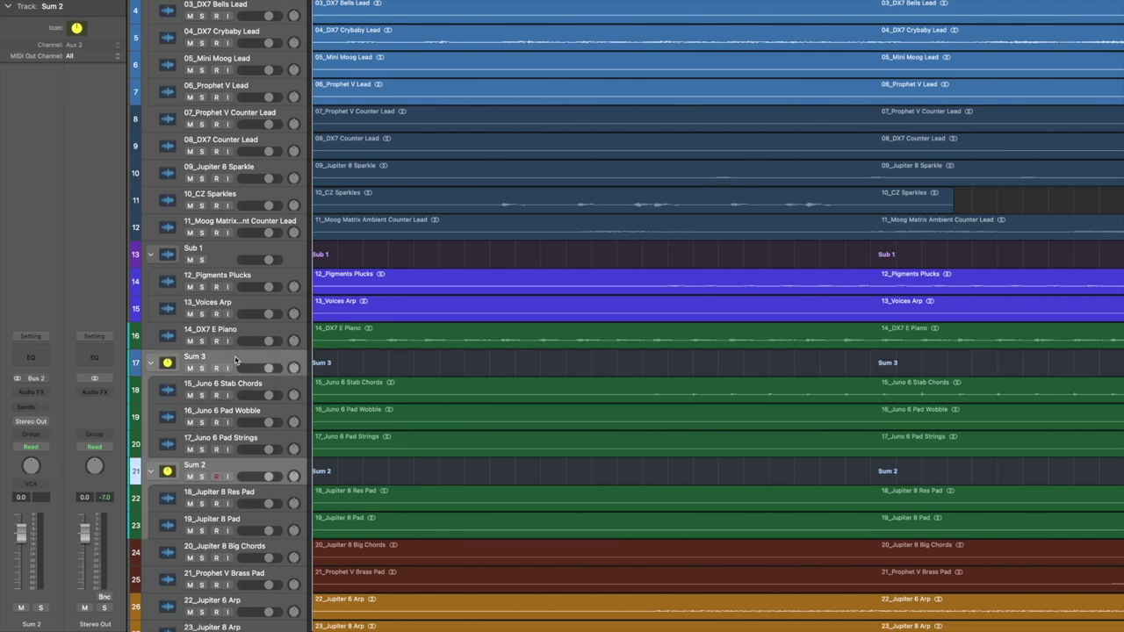
key(super+shift+d)
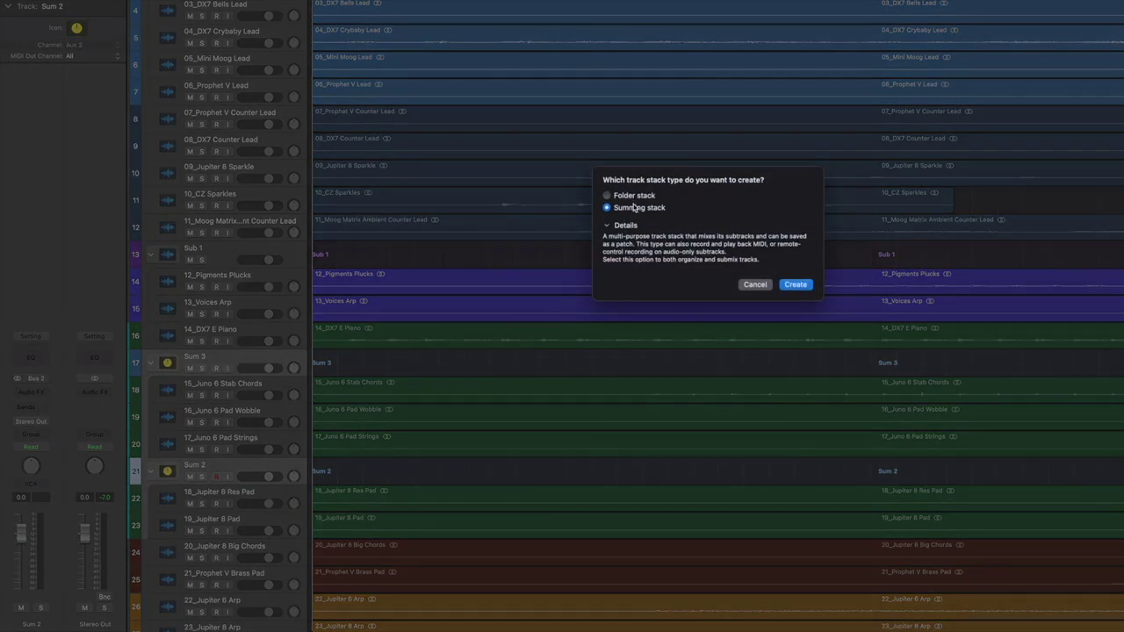
click(796, 285)
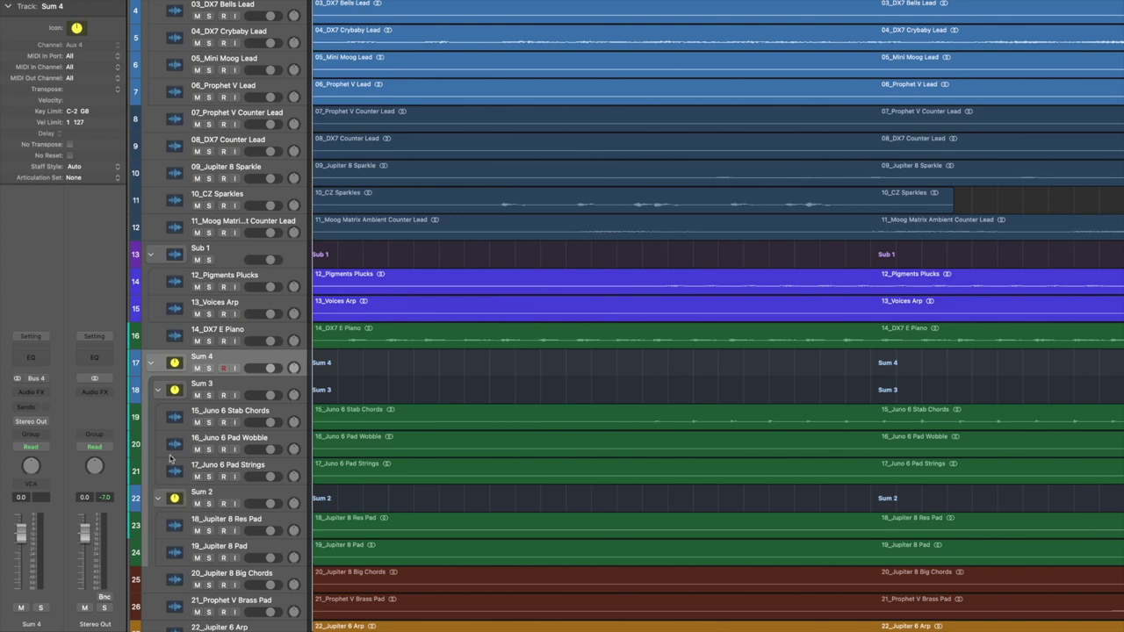
click(157, 499)
click(159, 391)
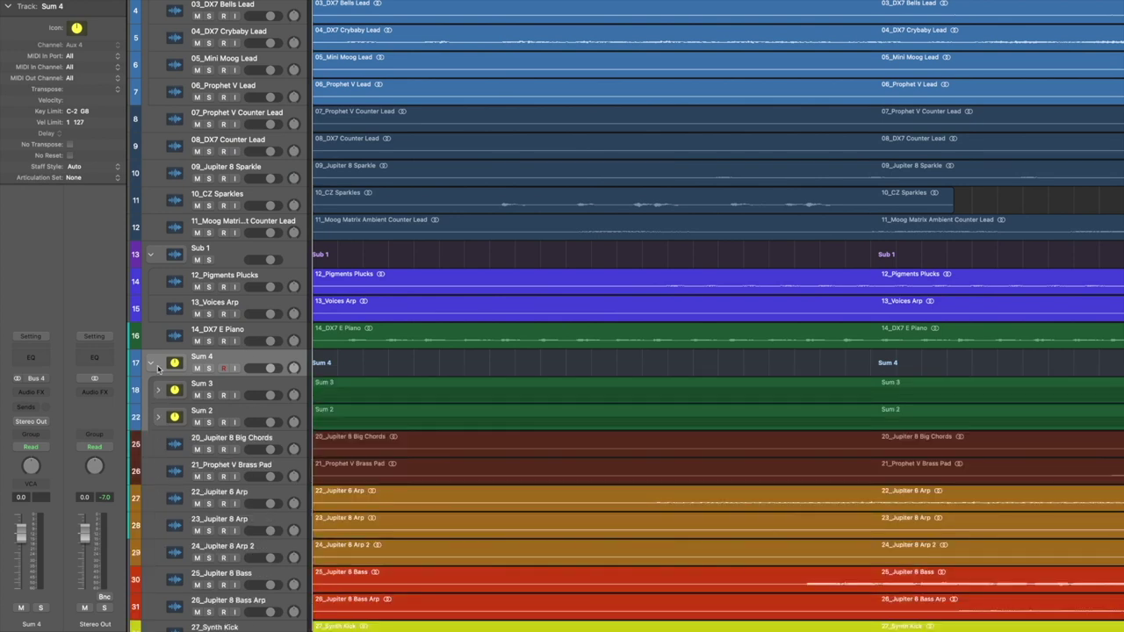
click(151, 363)
Step: Rename the enclosing summing stack as Pads and its nested stacks Sum 3 and Sum 2 as Juno and Jup
double_click(209, 358)
text(Pads)
key(Return)
click(199, 385)
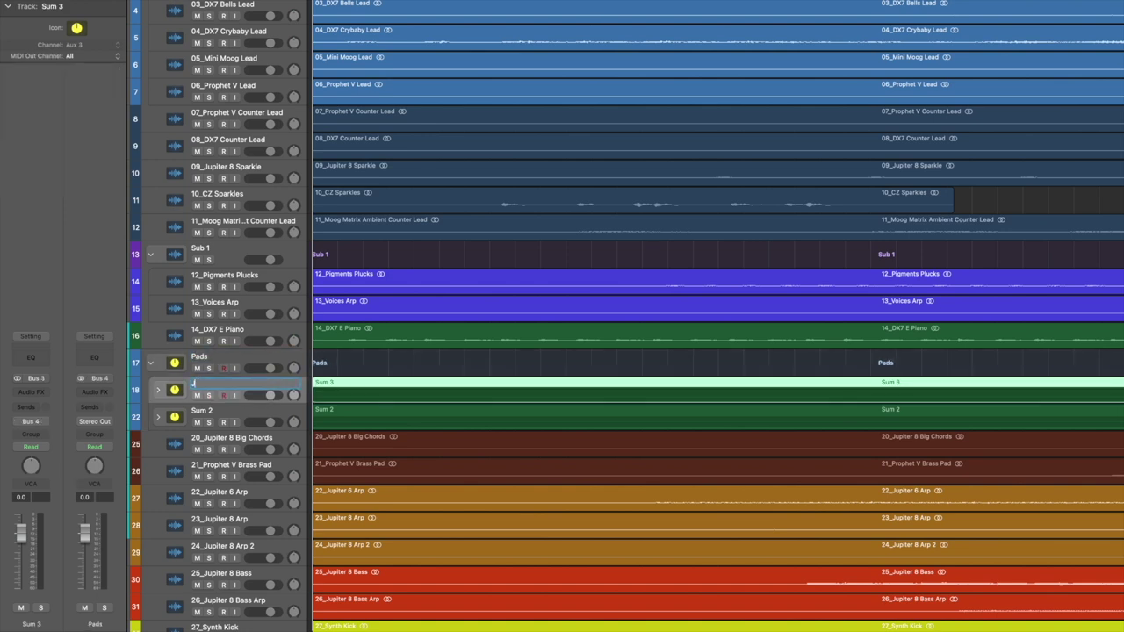
text(Juno)
key(Tab)
text(J)
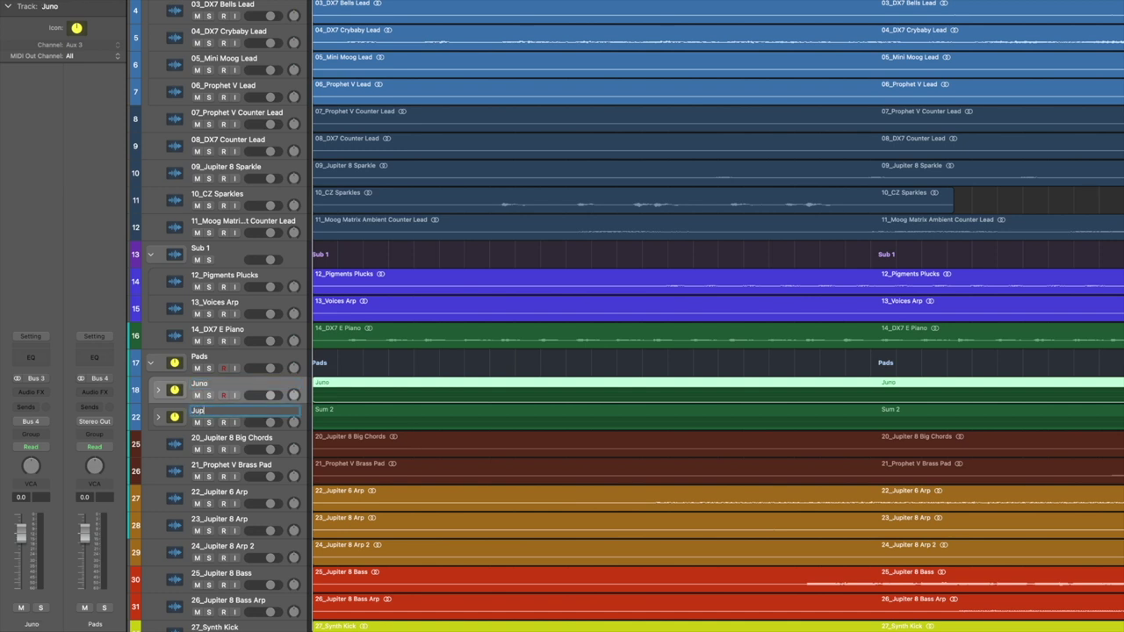
key(Return)
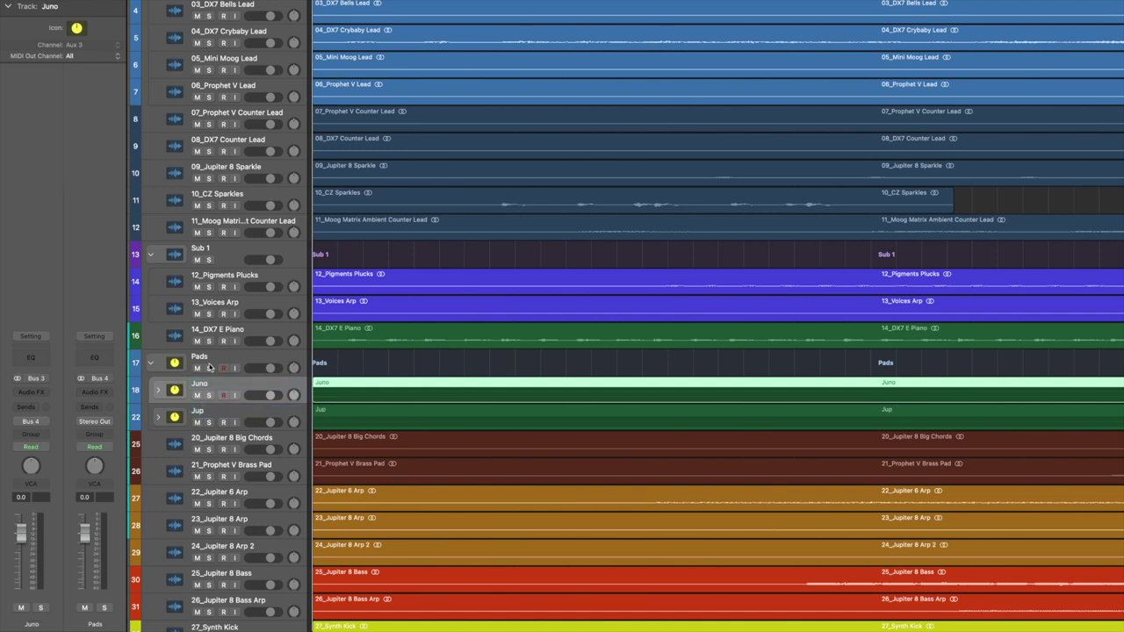
Step: Assign the outlined grand piano icon from the Keyboards category to the Pads and Juno stacks
click(173, 362)
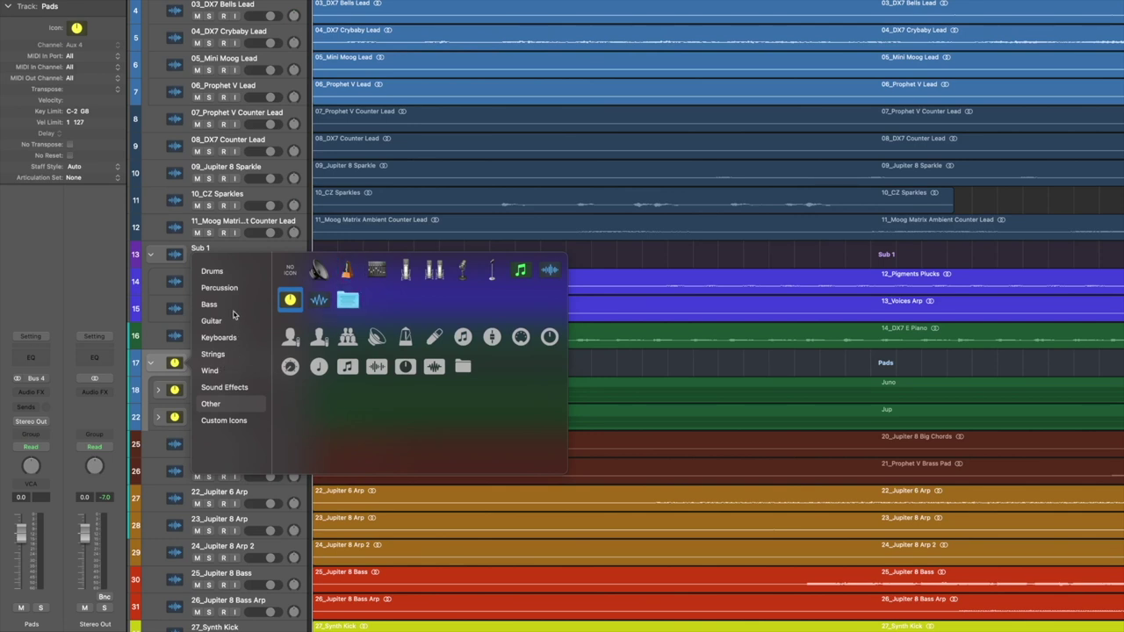
click(221, 344)
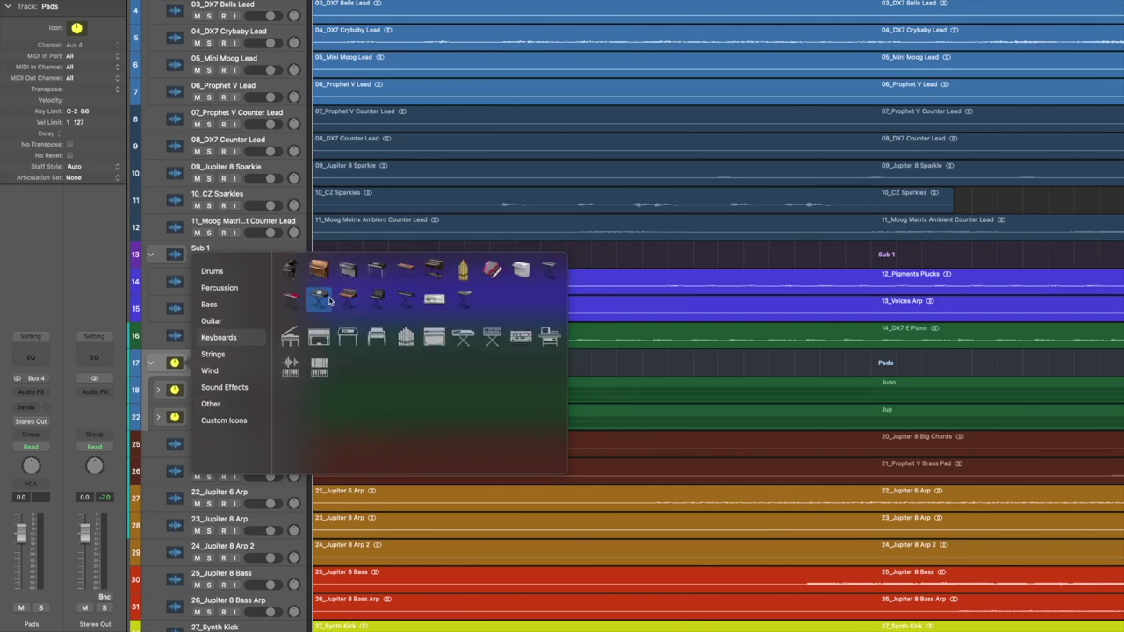
click(291, 339)
click(178, 392)
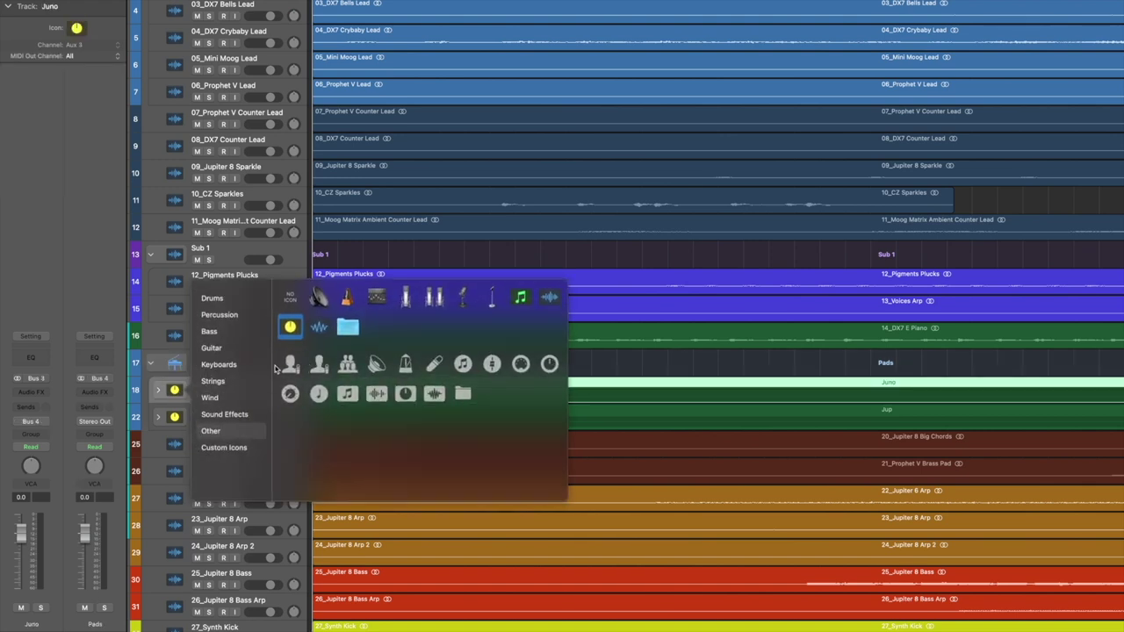
click(213, 381)
click(229, 365)
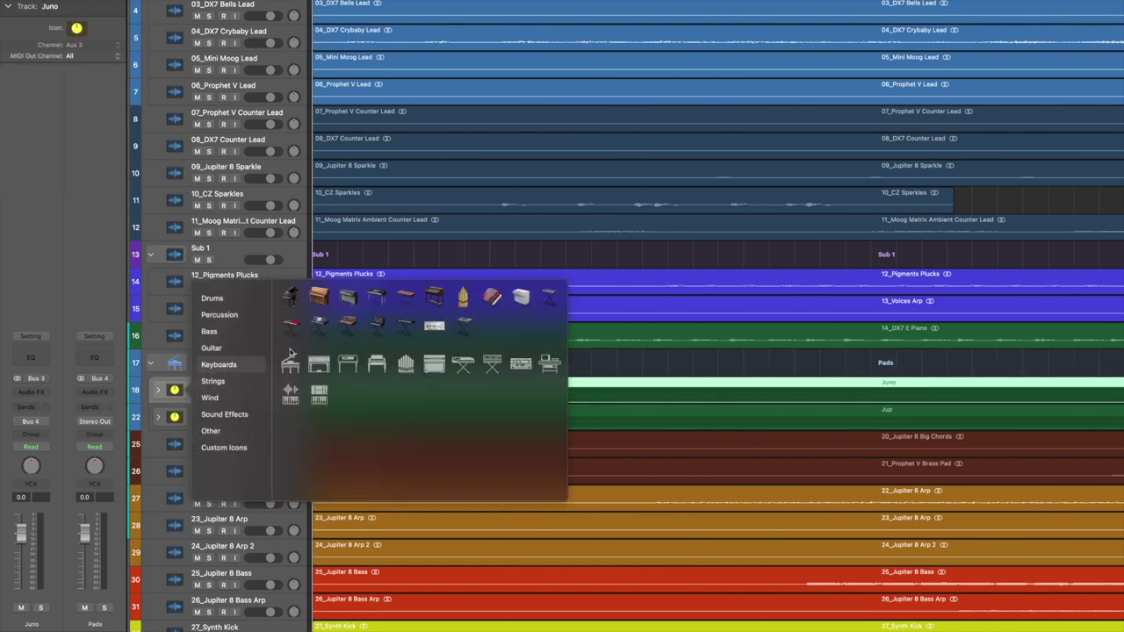
click(292, 361)
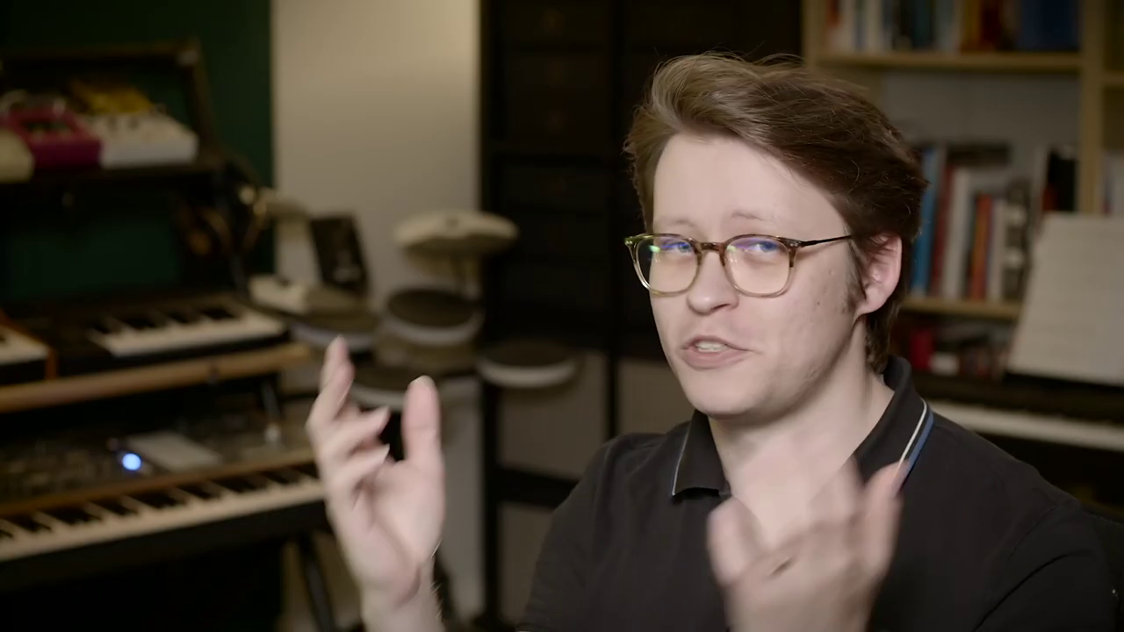